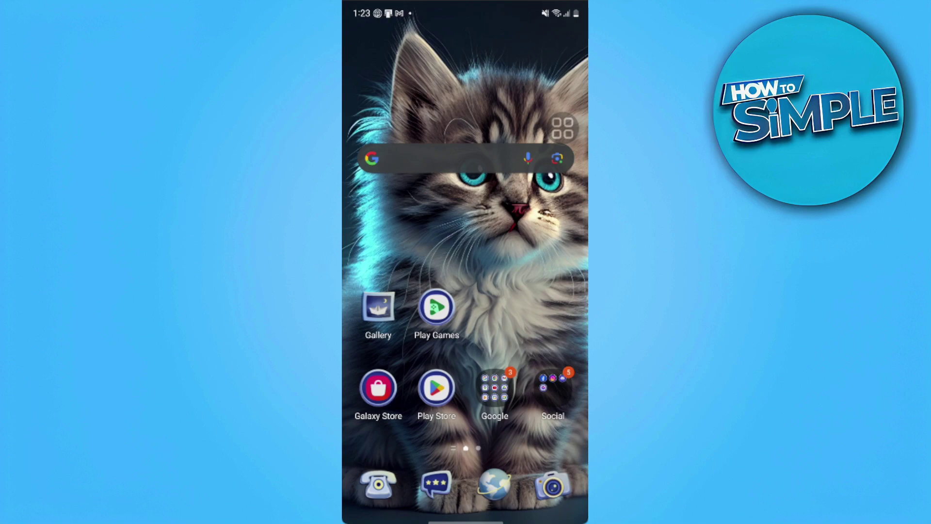
Launch WhatsApp from the home screen's app search results.
click(465, 451)
click(466, 39)
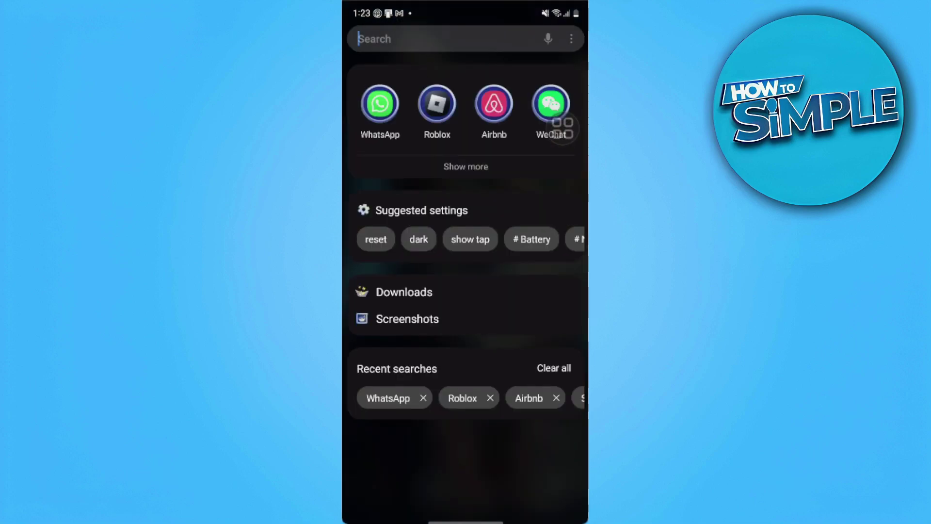
click(381, 104)
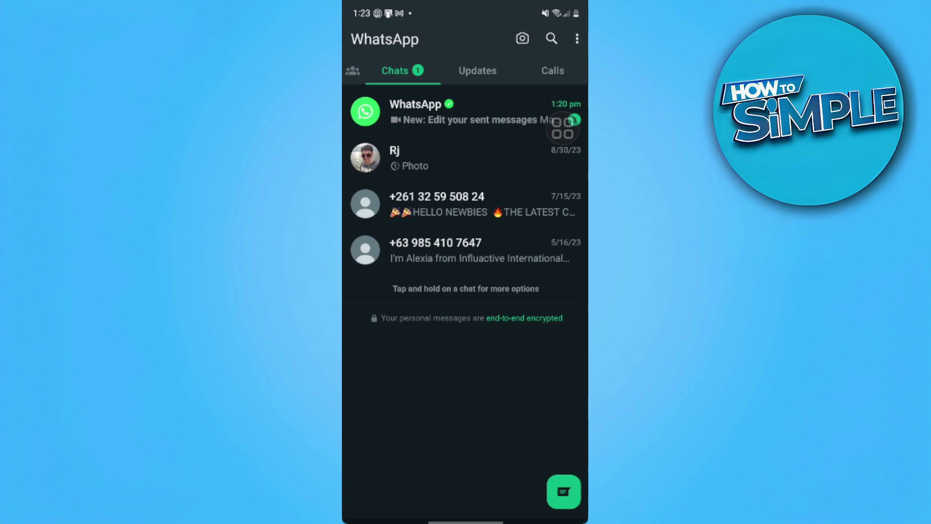
Open Settings from WhatsApp's three-dot overflow menu.
click(577, 39)
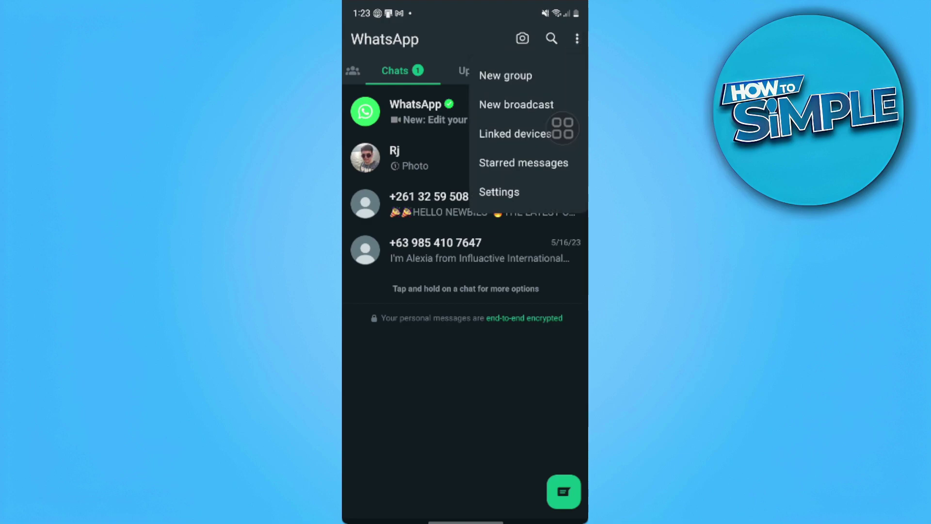
click(499, 191)
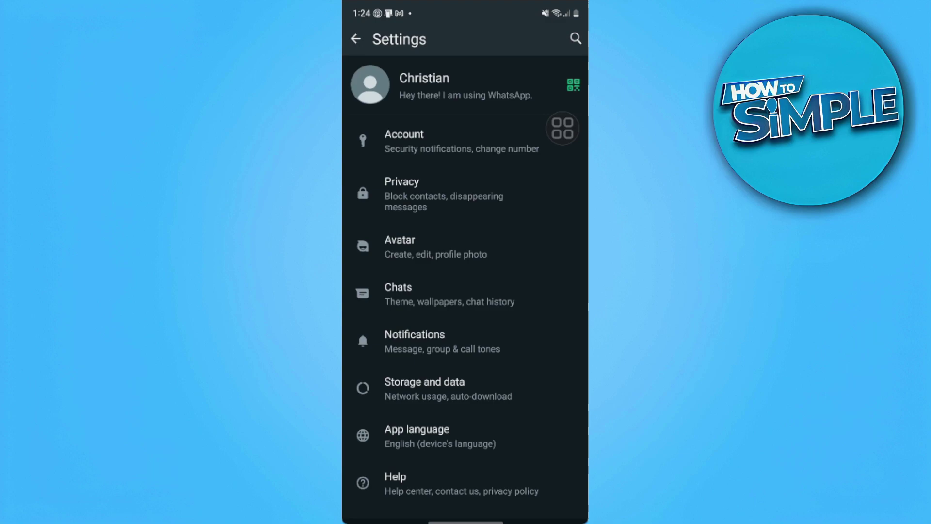
Go to Account > Change number and continue past the intro screen.
click(451, 141)
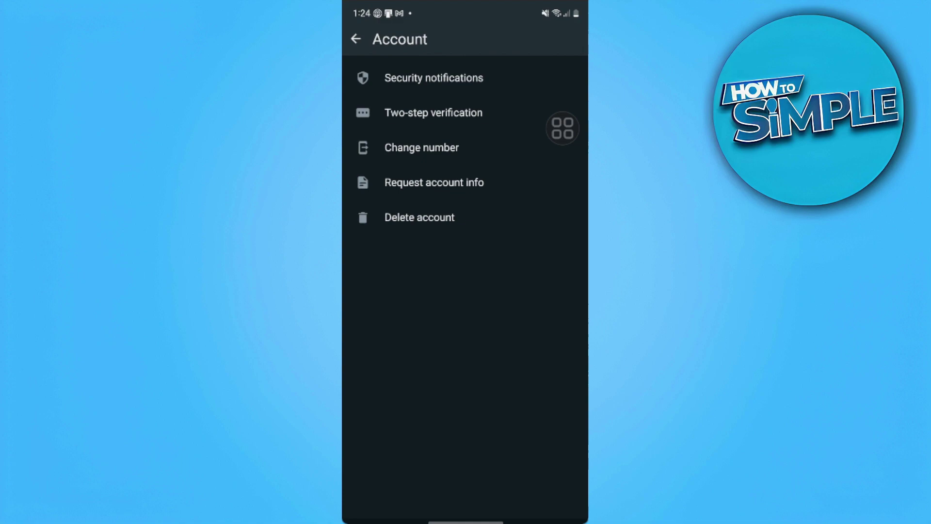
click(408, 147)
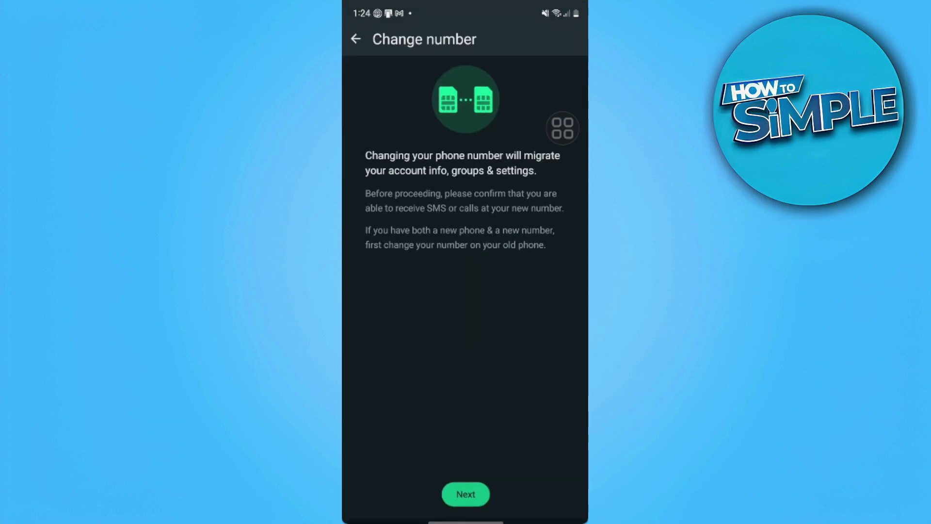
click(466, 494)
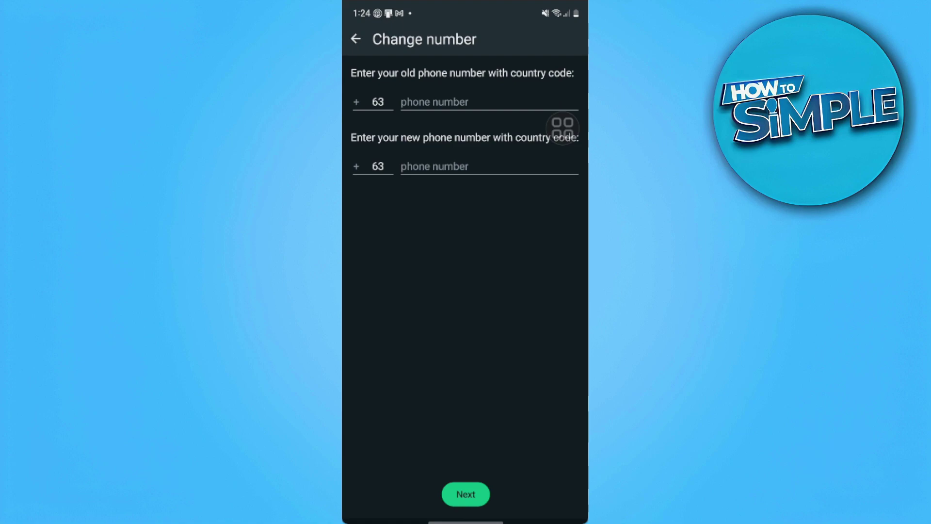
Replace the new number's country code 63 with 65 and move to the phone field.
click(377, 166)
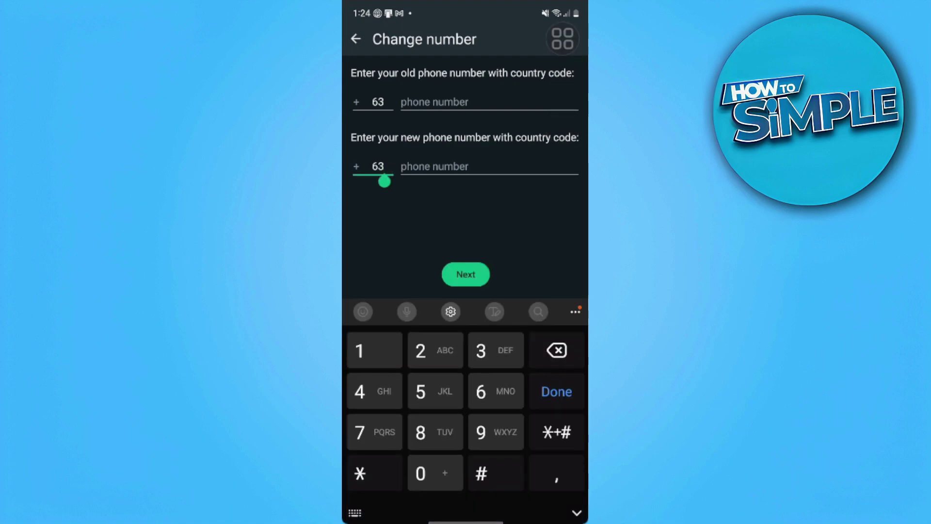
click(557, 350)
click(481, 392)
click(421, 392)
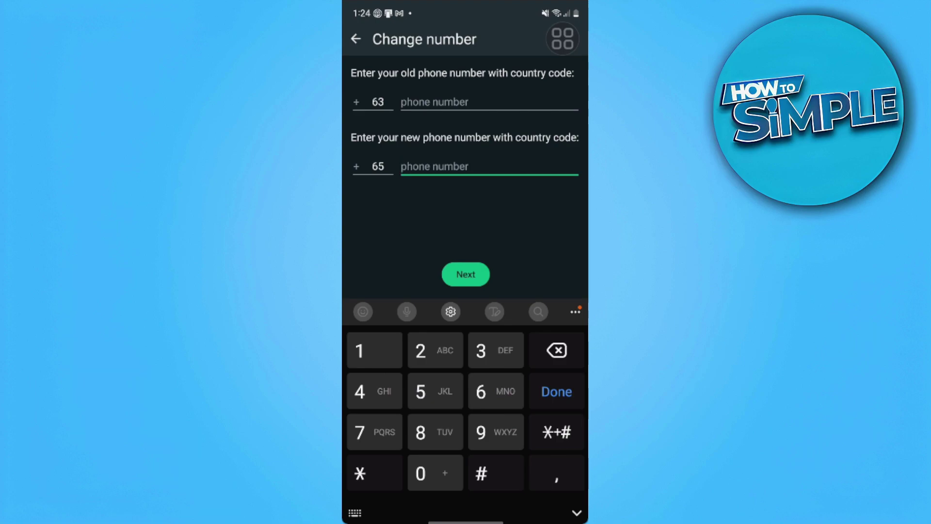